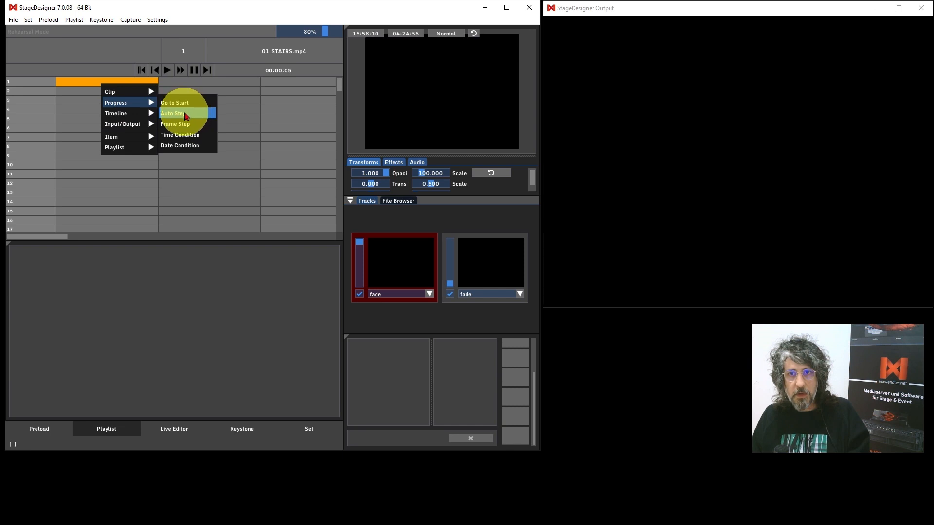
Check the loaded preload clips and return to the playlist
{"action": "left_click", "coordinate": [77, 104]}
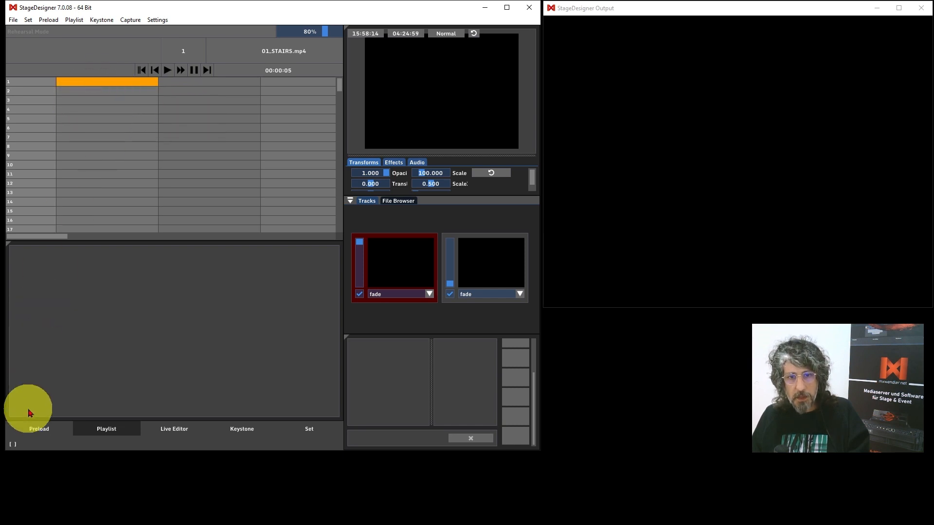
{"action": "left_click", "coordinate": [34, 427]}
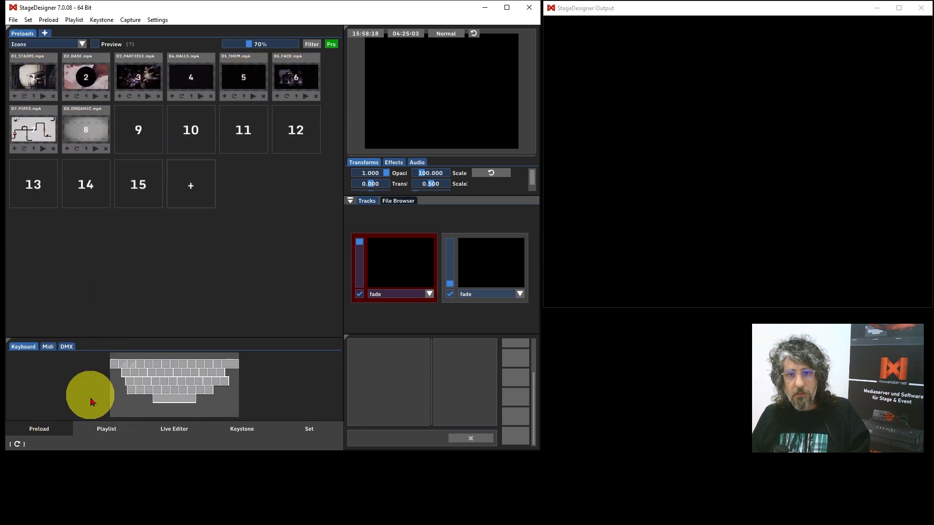
{"action": "left_click", "coordinate": [102, 429]}
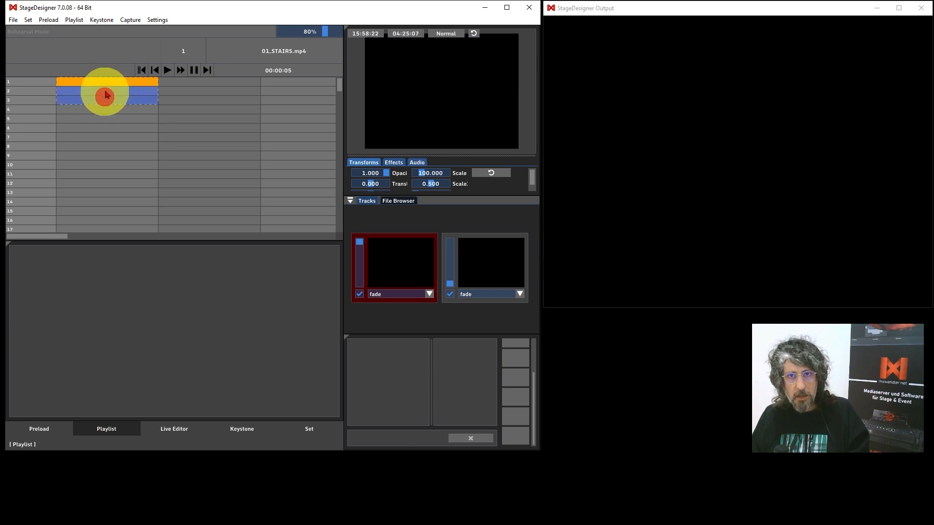
Make rows 1–3 clip triggers for 01_STAIRS, 02_BASE and 03_PARTICLE with item trigger mode auto
{"action": "mouse_move", "coordinate": [126, 91]}
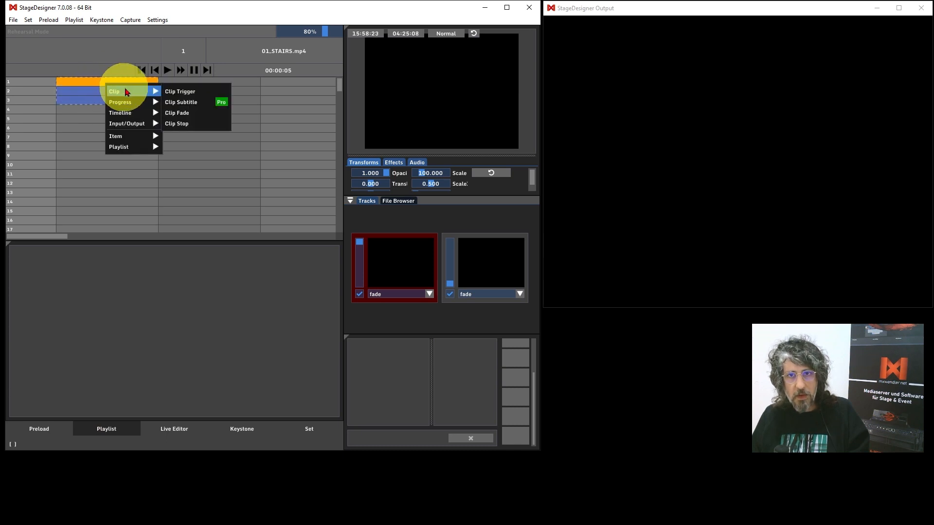
{"action": "left_click", "coordinate": [175, 93]}
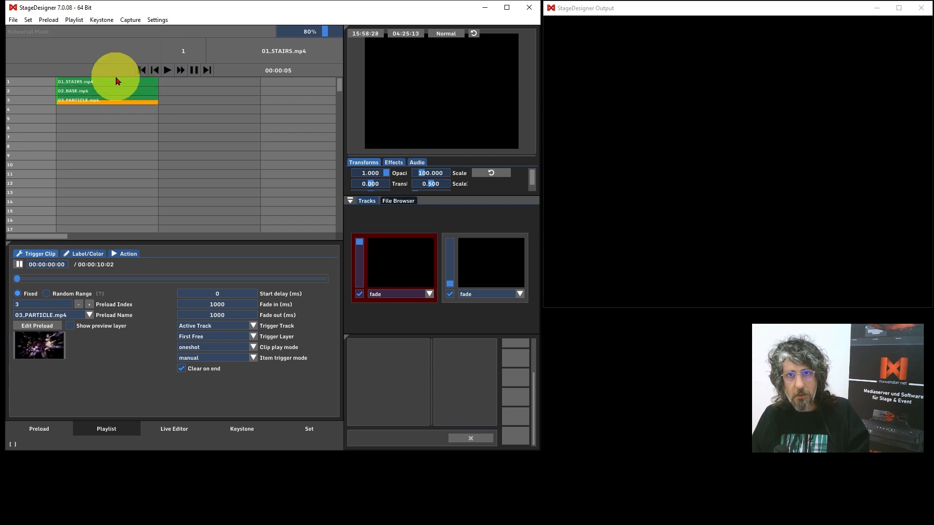
{"action": "left_click", "coordinate": [117, 82]}
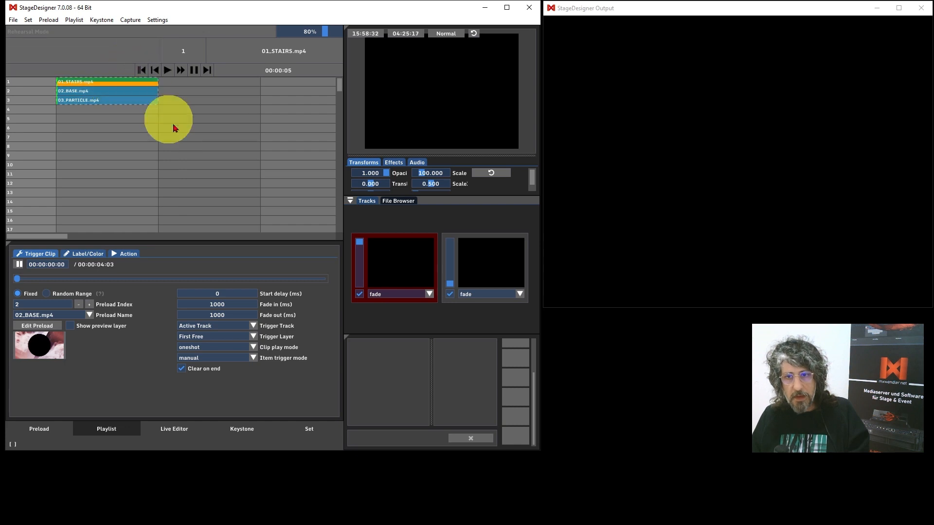
{"action": "left_click", "coordinate": [253, 359]}
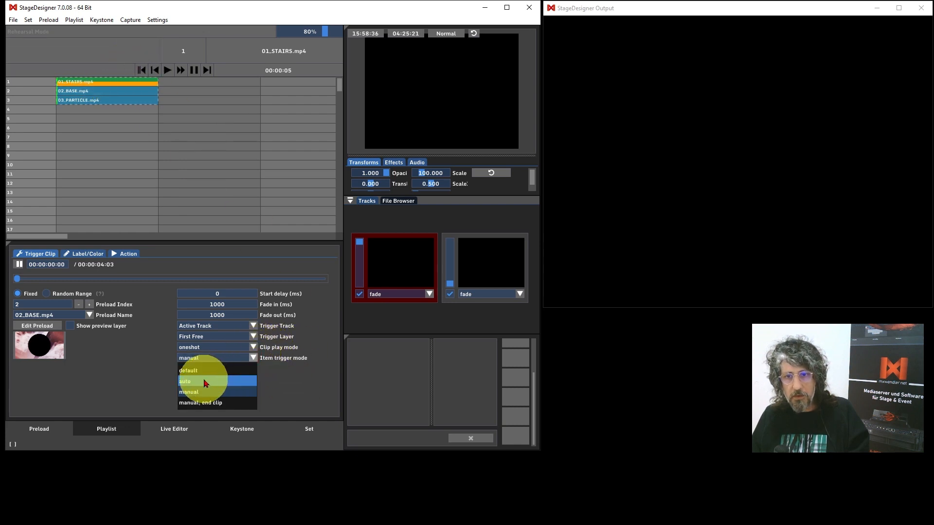
{"action": "left_click", "coordinate": [203, 379]}
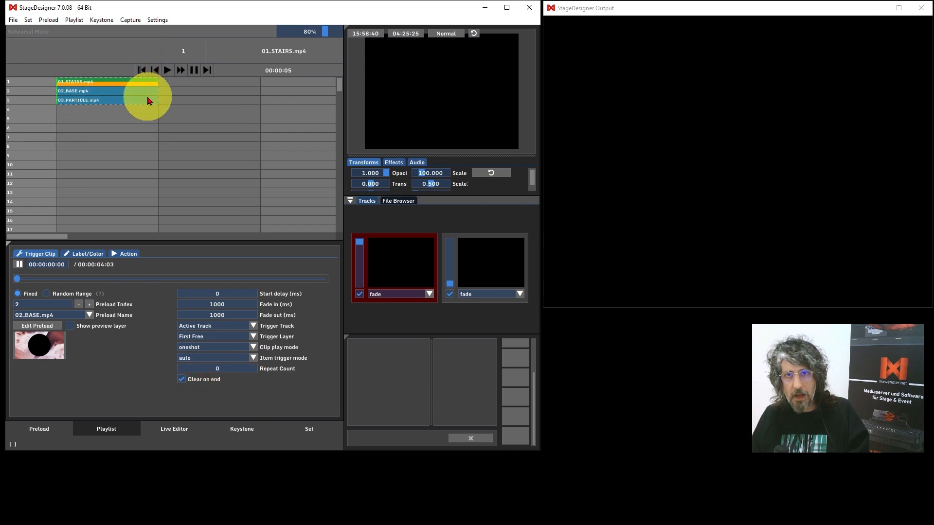
{"action": "left_click", "coordinate": [99, 111]}
Put a Go to Start step in playlist row 4, then step back and start playback
{"action": "right_click", "coordinate": [102, 114]}
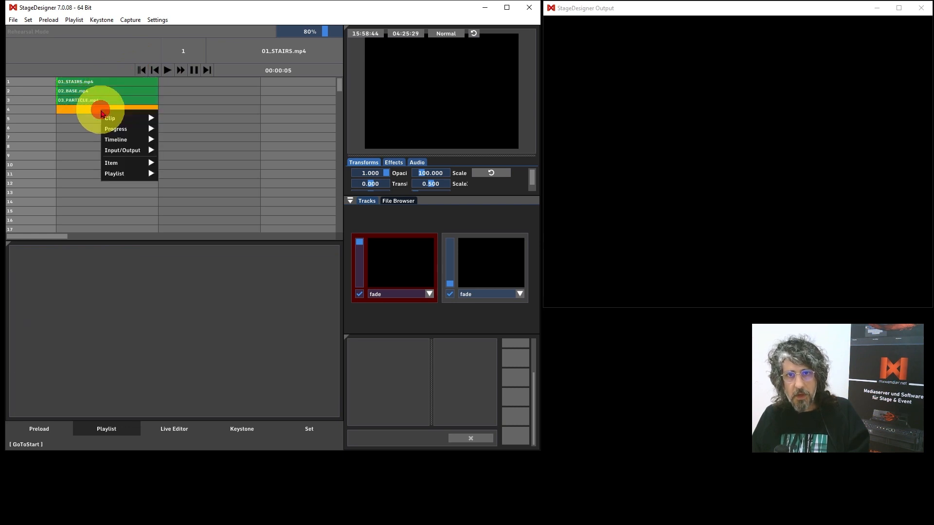
{"action": "mouse_move", "coordinate": [126, 130]}
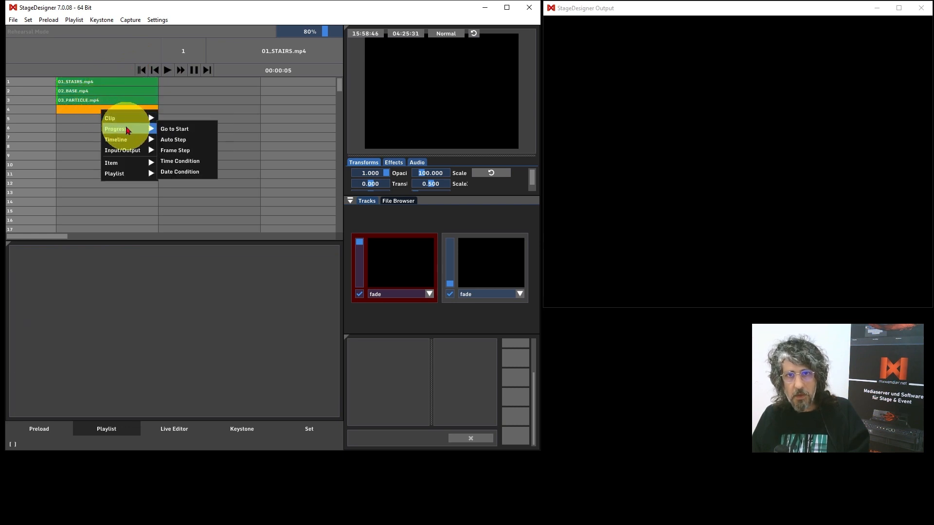
{"action": "left_click", "coordinate": [179, 130]}
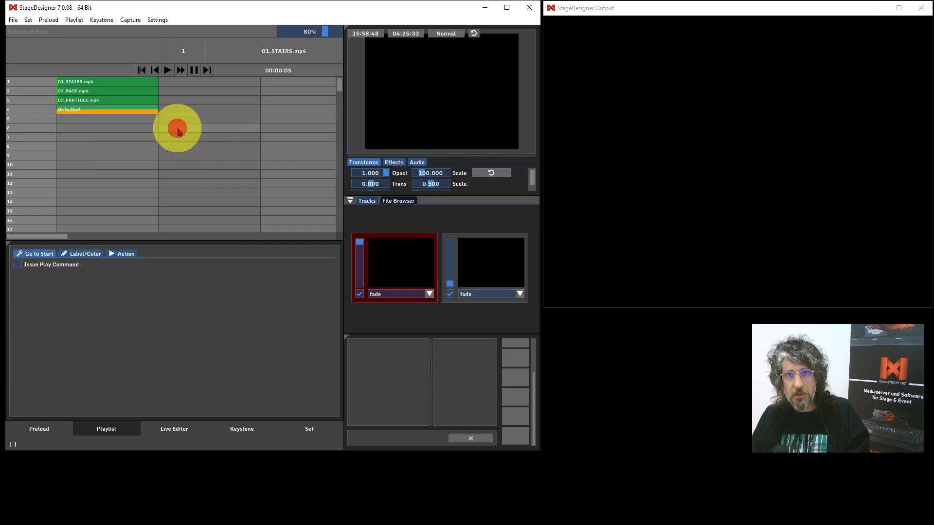
{"action": "left_click", "coordinate": [142, 70]}
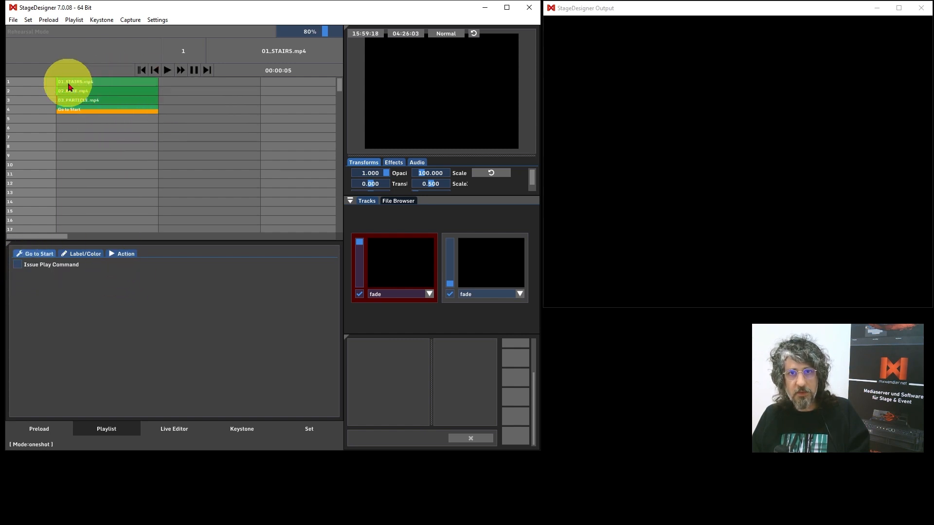
{"action": "left_click", "coordinate": [166, 70]}
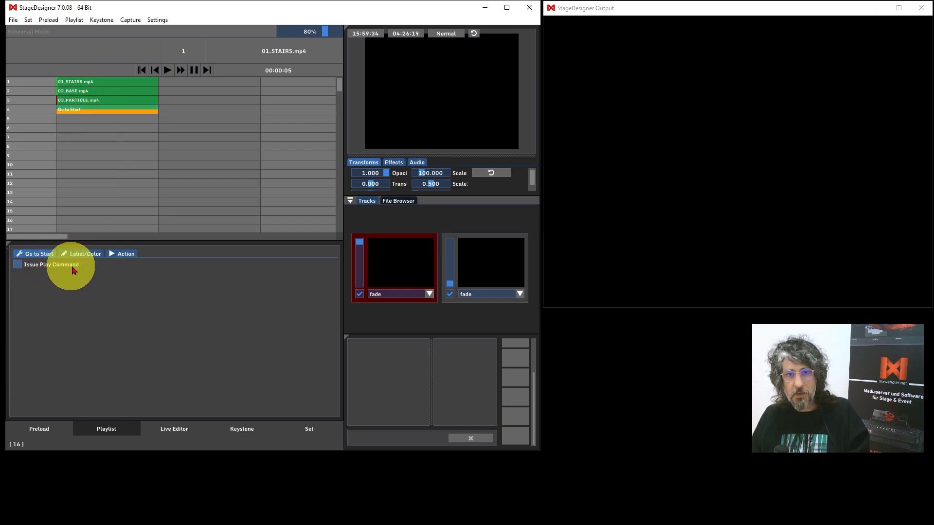
Enable Issue Play Command on Go to Start, run all three clips on output, then reset to 01_STAIRS
{"action": "left_click", "coordinate": [20, 266]}
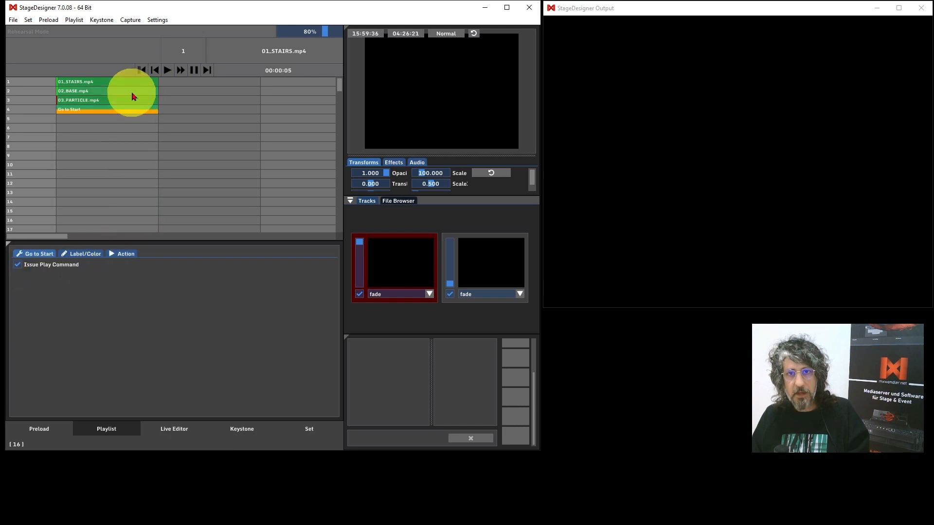
{"action": "left_click", "coordinate": [143, 70]}
{"action": "left_click", "coordinate": [166, 69]}
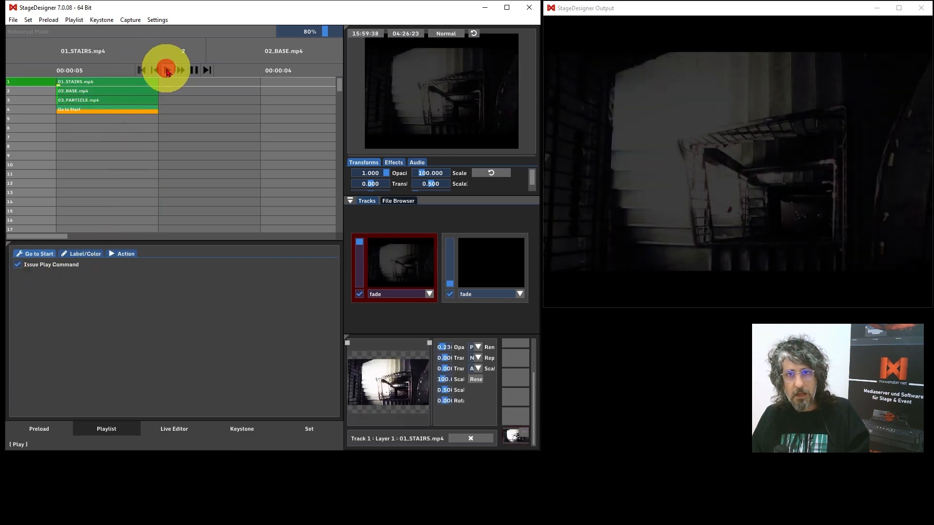
{"action": "left_click", "coordinate": [166, 70]}
{"action": "left_click", "coordinate": [166, 70]}
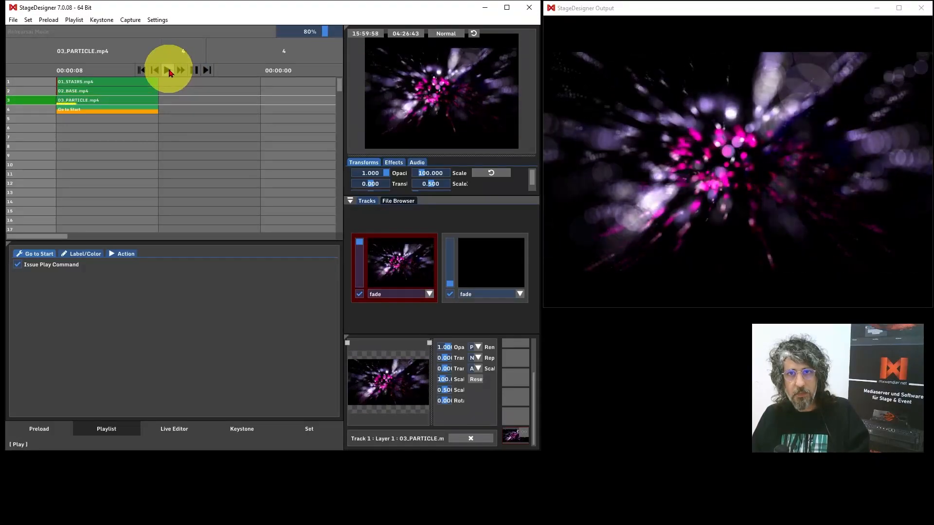
{"action": "left_click", "coordinate": [142, 70]}
{"action": "left_click", "coordinate": [142, 71]}
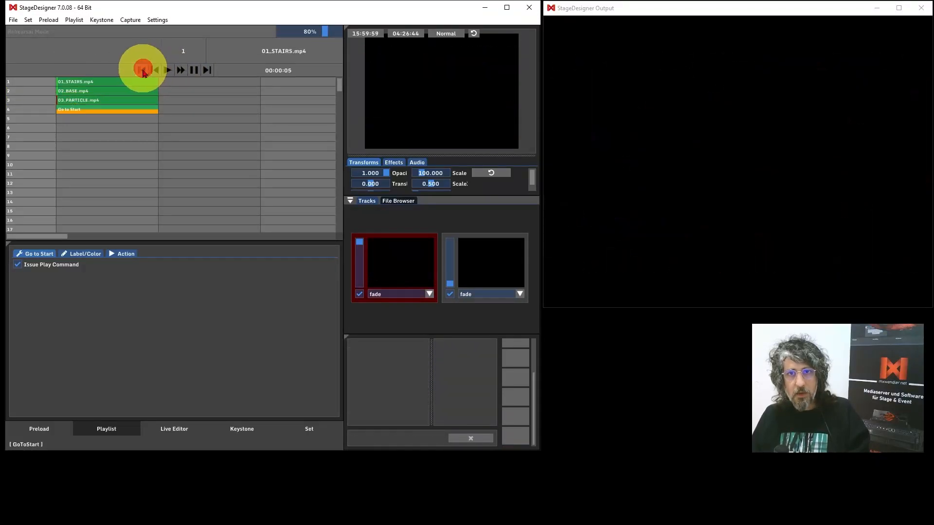
Convert playlist row 4 into an Auto Step that fires after 3000 ms
{"action": "right_click", "coordinate": [99, 112]}
{"action": "mouse_move", "coordinate": [122, 127]}
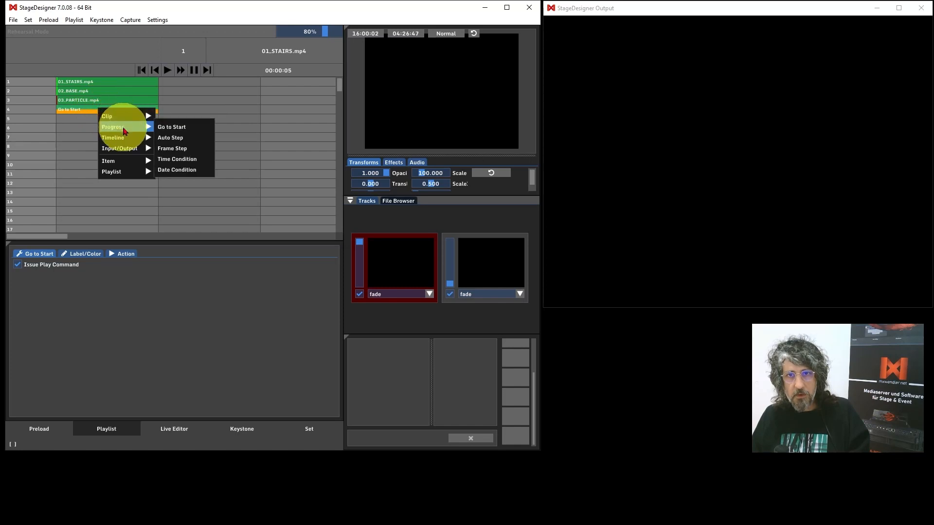
{"action": "left_click", "coordinate": [177, 141]}
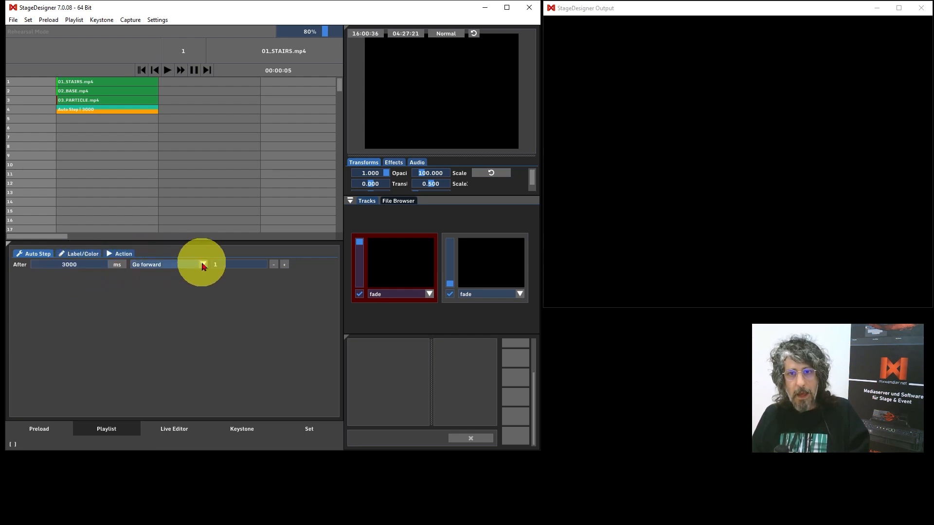
{"action": "left_click", "coordinate": [203, 265]}
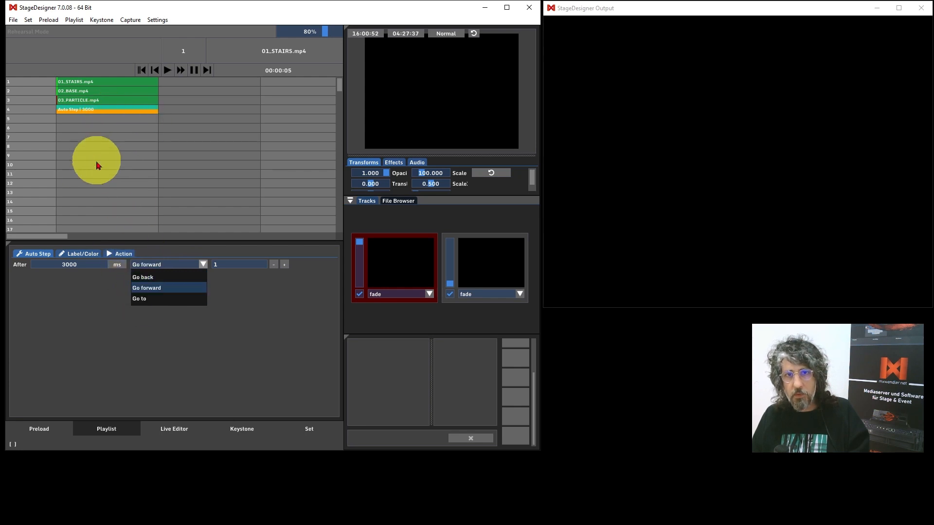
Set the Auto Step action to Go to with step 1 as its target
{"action": "left_click", "coordinate": [149, 281]}
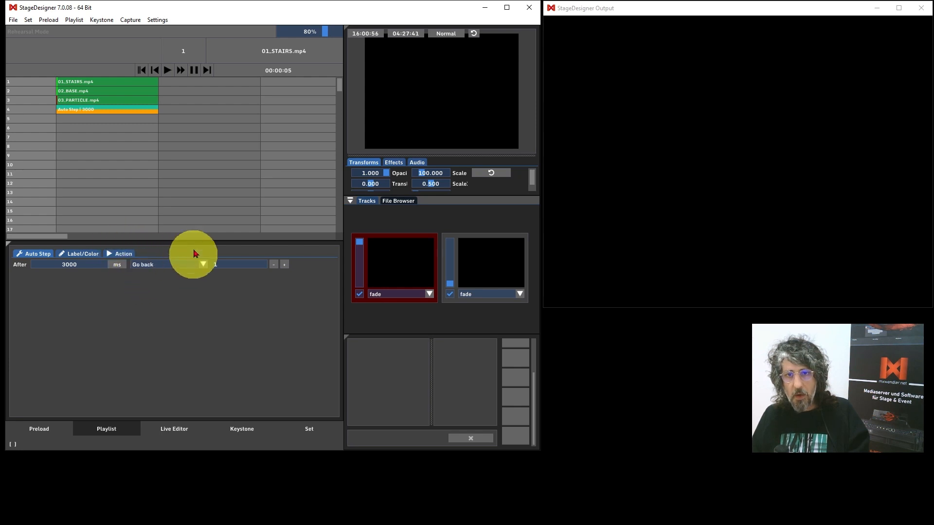
{"action": "left_click", "coordinate": [285, 264]}
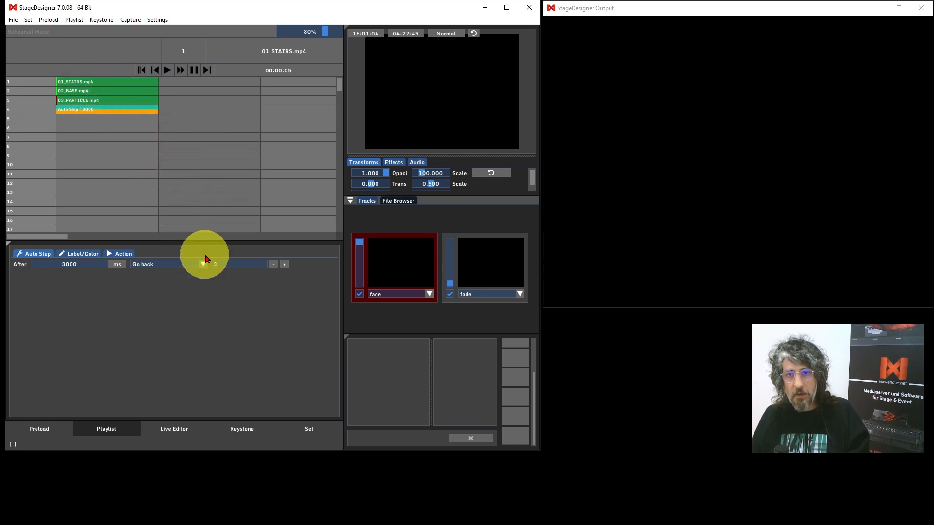
{"action": "left_click", "coordinate": [203, 265]}
{"action": "left_click", "coordinate": [178, 284]}
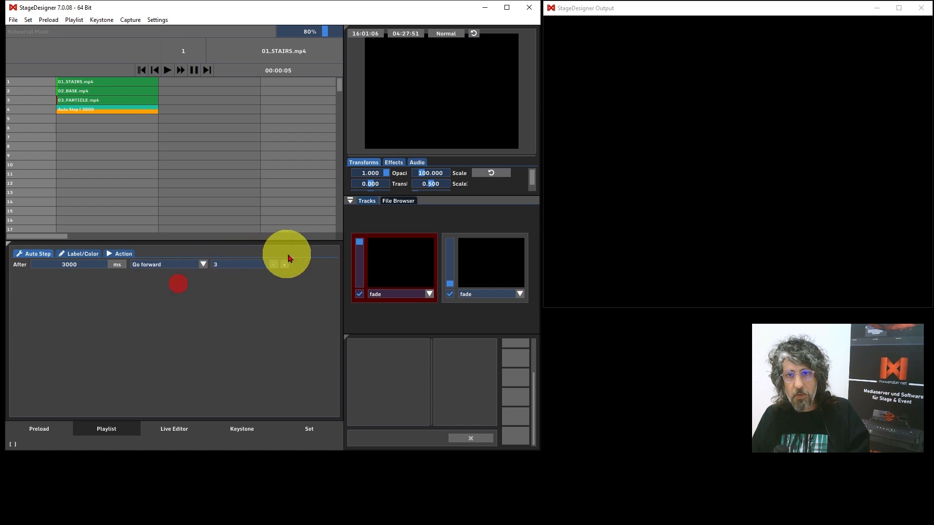
{"action": "left_click", "coordinate": [285, 264]}
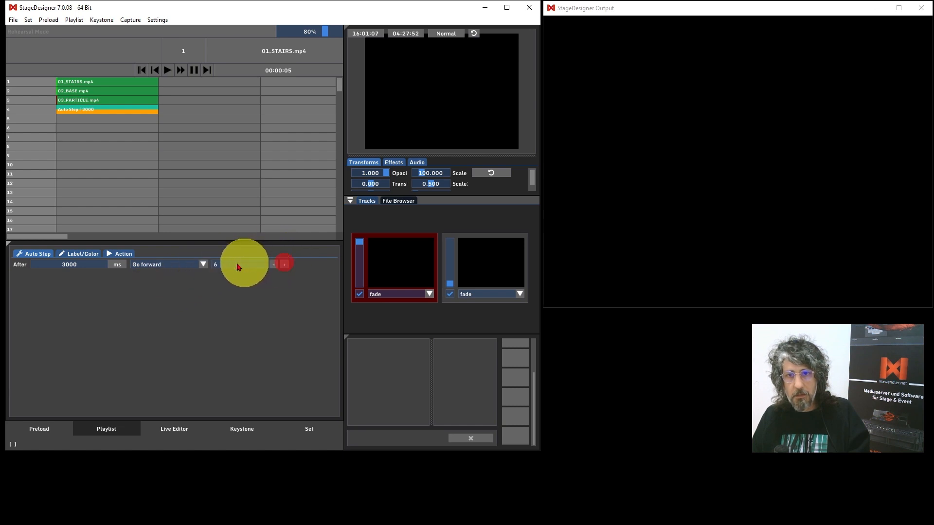
{"action": "left_click", "coordinate": [204, 265]}
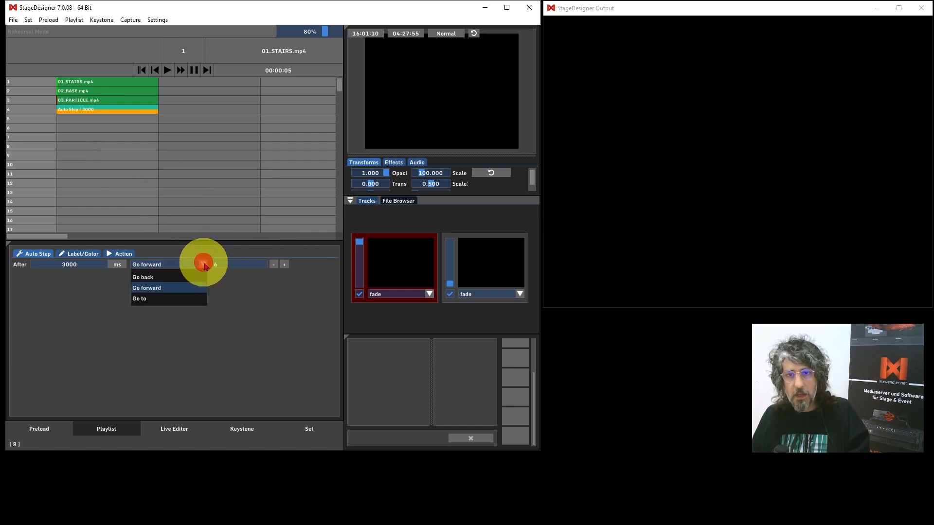
{"action": "left_click", "coordinate": [169, 299]}
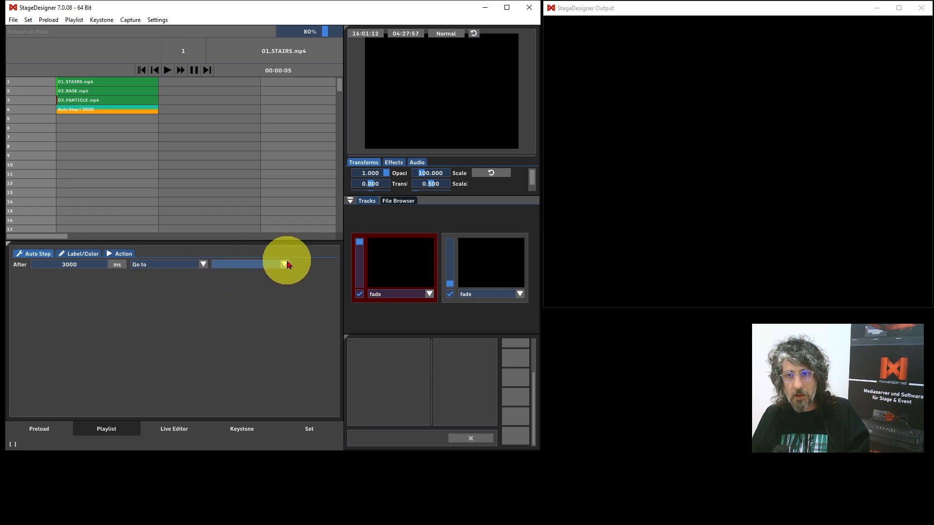
{"action": "left_click", "coordinate": [285, 264]}
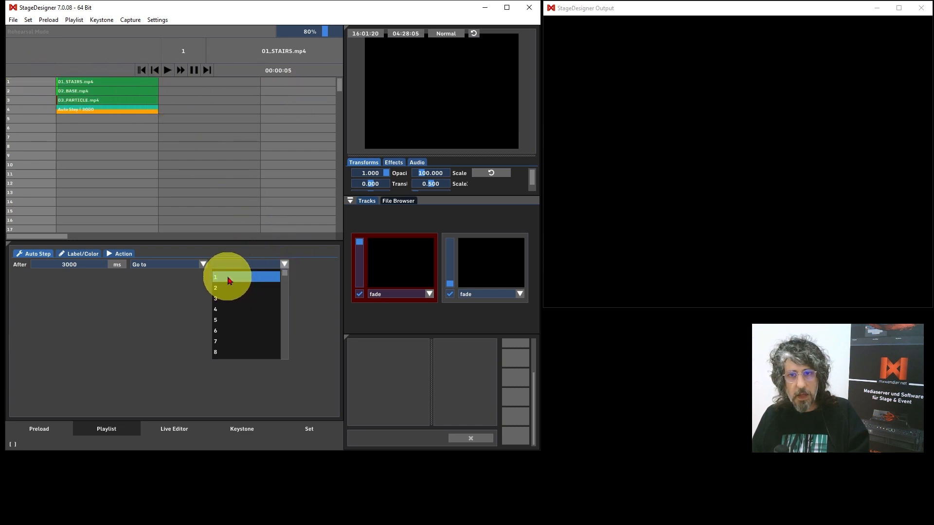
{"action": "left_click", "coordinate": [228, 282]}
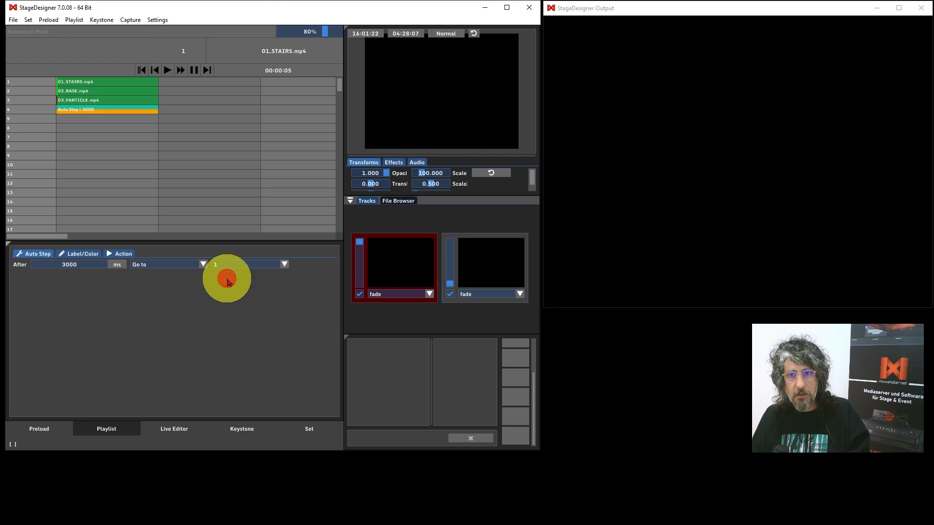
Play 01_STAIRS, 02_BASE and 03_PARTICLE in turn on the output, then pause
{"action": "left_click", "coordinate": [167, 71]}
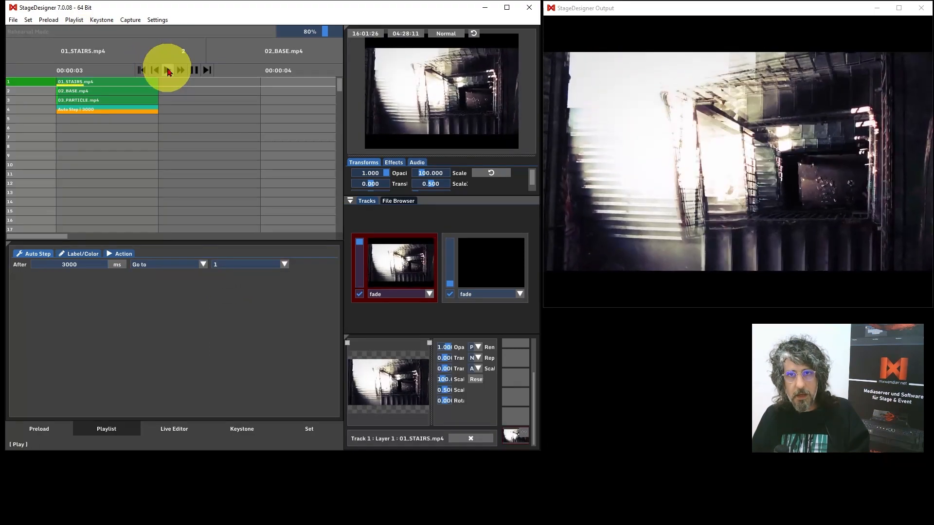
{"action": "left_click", "coordinate": [167, 70]}
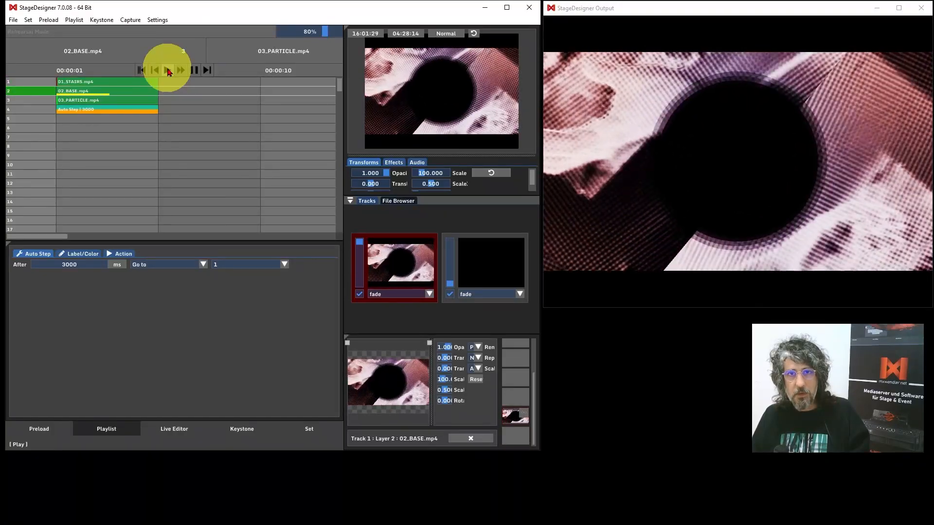
{"action": "left_click", "coordinate": [168, 69]}
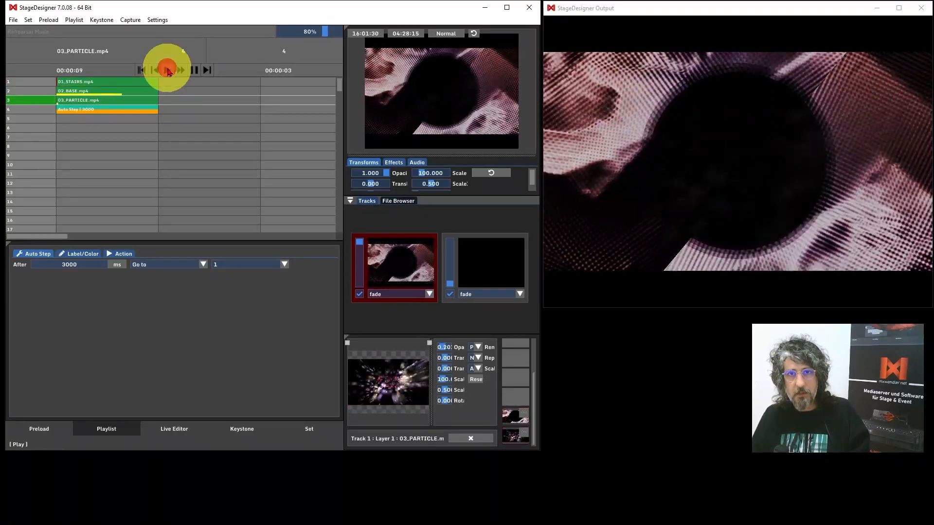
{"action": "left_click", "coordinate": [167, 69]}
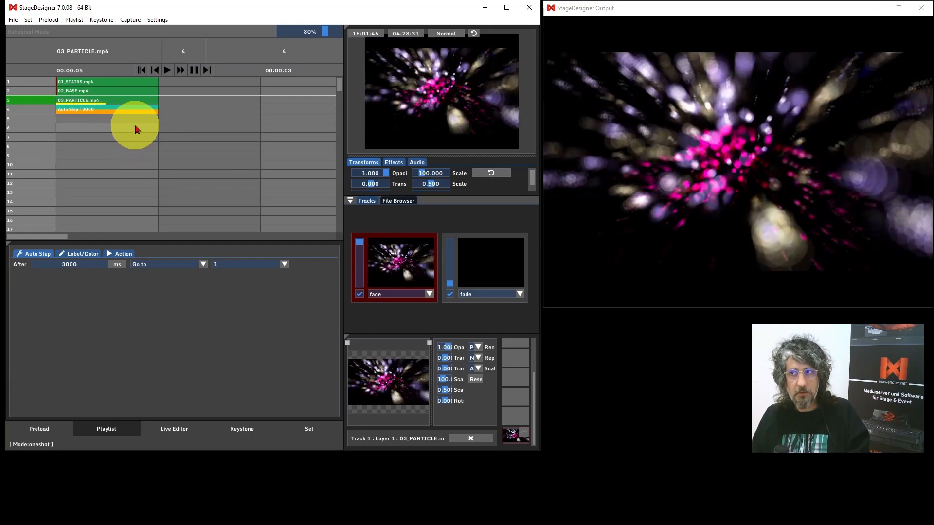
{"action": "left_click", "coordinate": [195, 71]}
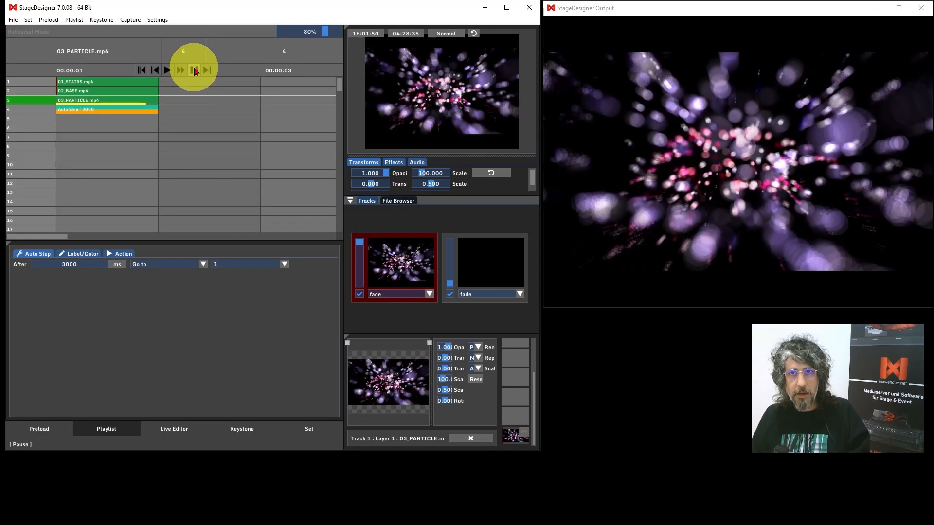